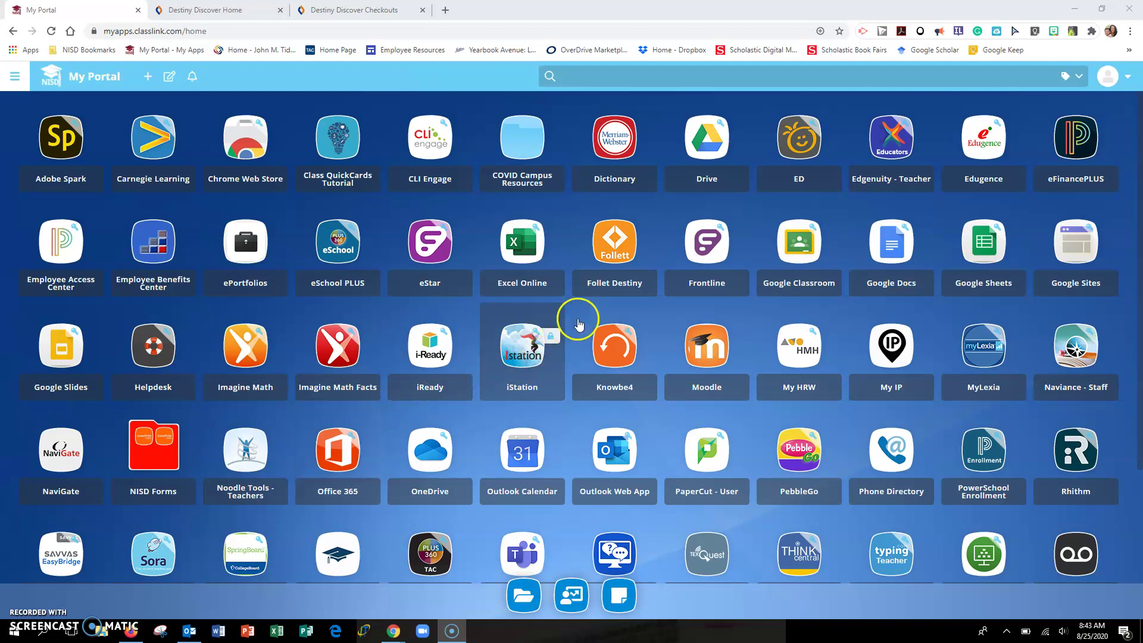
Open Follet Destiny from the portal, close its login page and switch to the Destiny Discover home page
{"action": "left_click", "coordinate": [611, 278]}
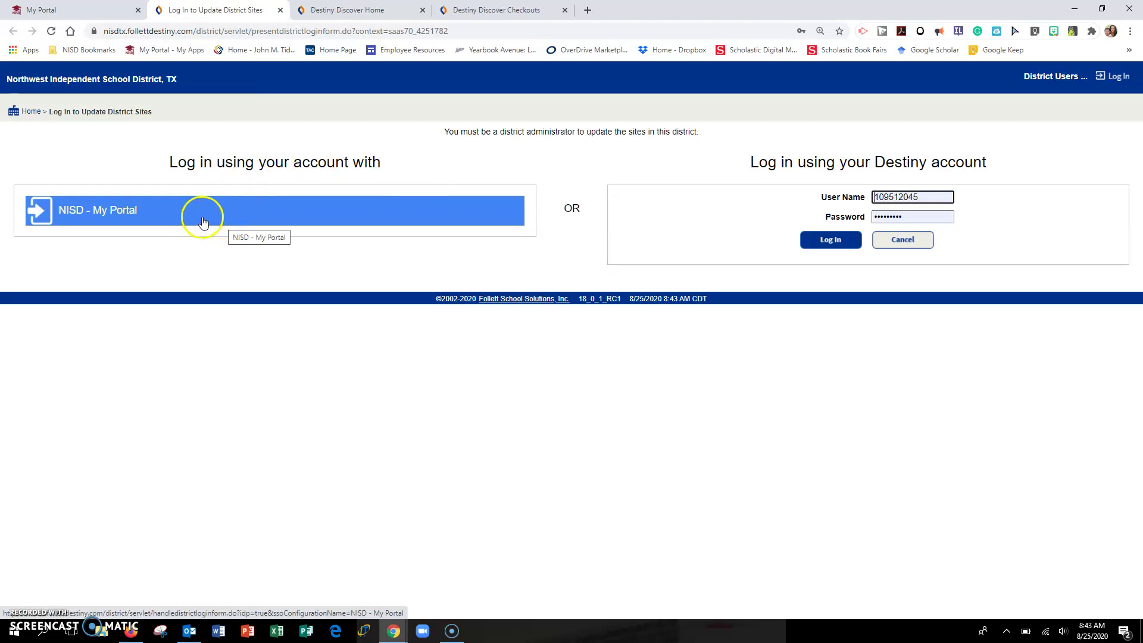
{"action": "left_click", "coordinate": [203, 219]}
{"action": "left_click", "coordinate": [279, 10]}
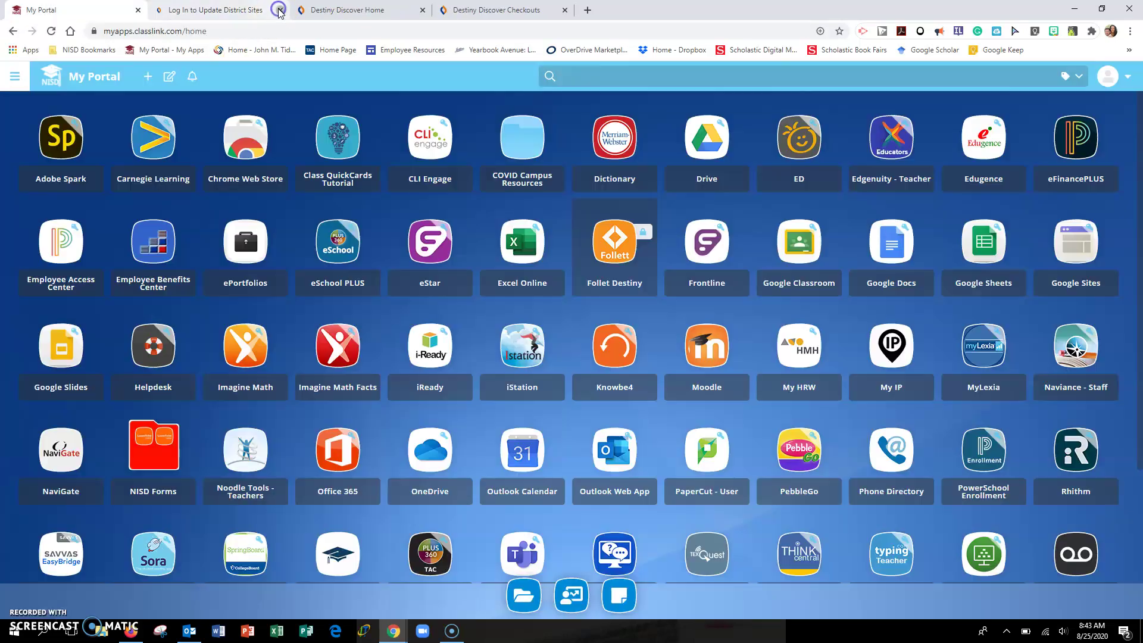
{"action": "left_click", "coordinate": [230, 12]}
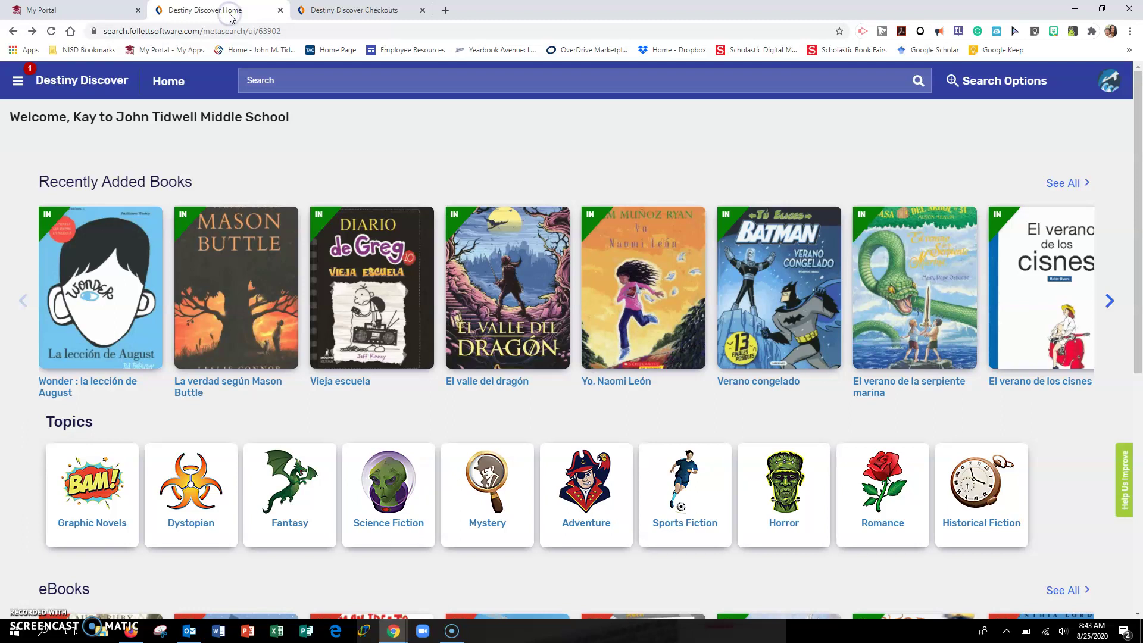
Open the account's Holds page to review the status and expiry dates of the books on hold
{"action": "left_click", "coordinate": [30, 71]}
{"action": "left_click", "coordinate": [18, 86]}
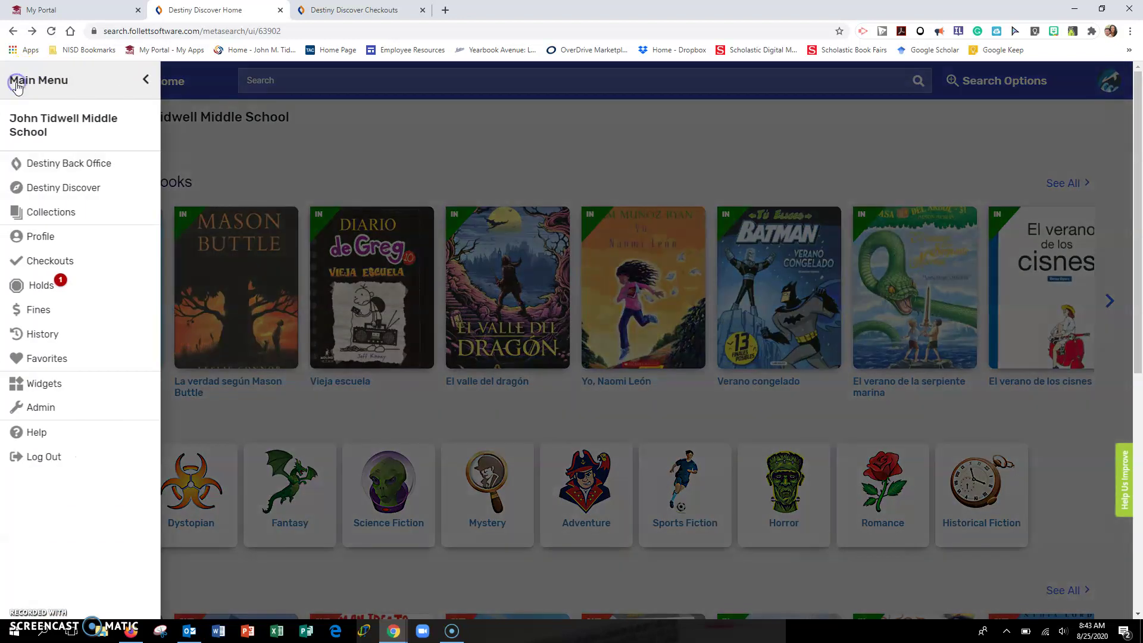
{"action": "left_click", "coordinate": [53, 289]}
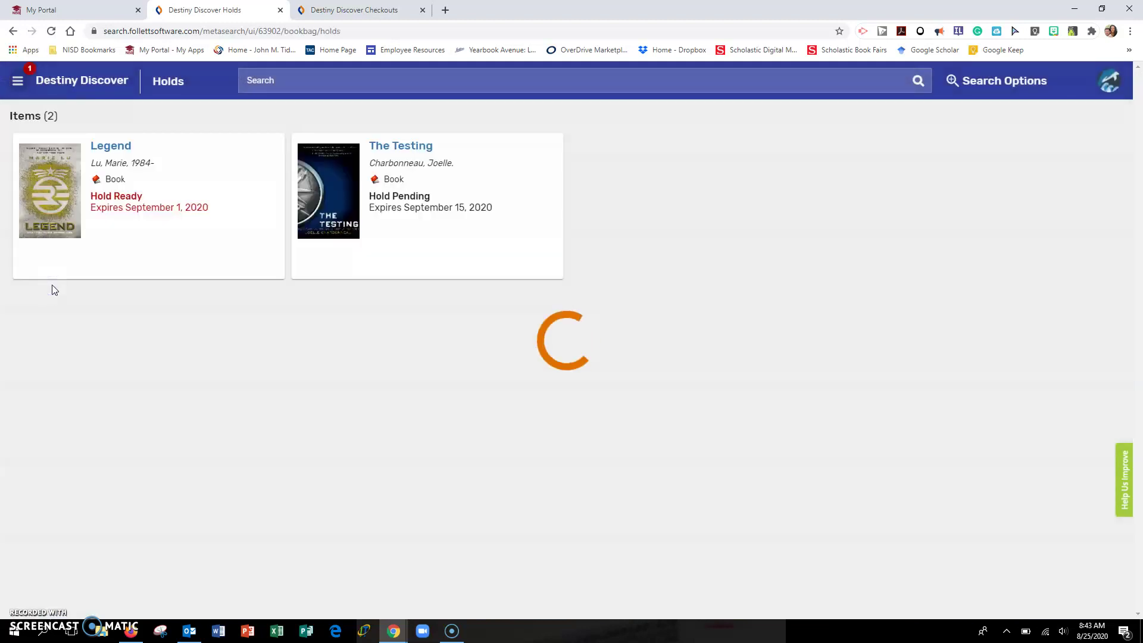
{"action": "left_click", "coordinate": [190, 246]}
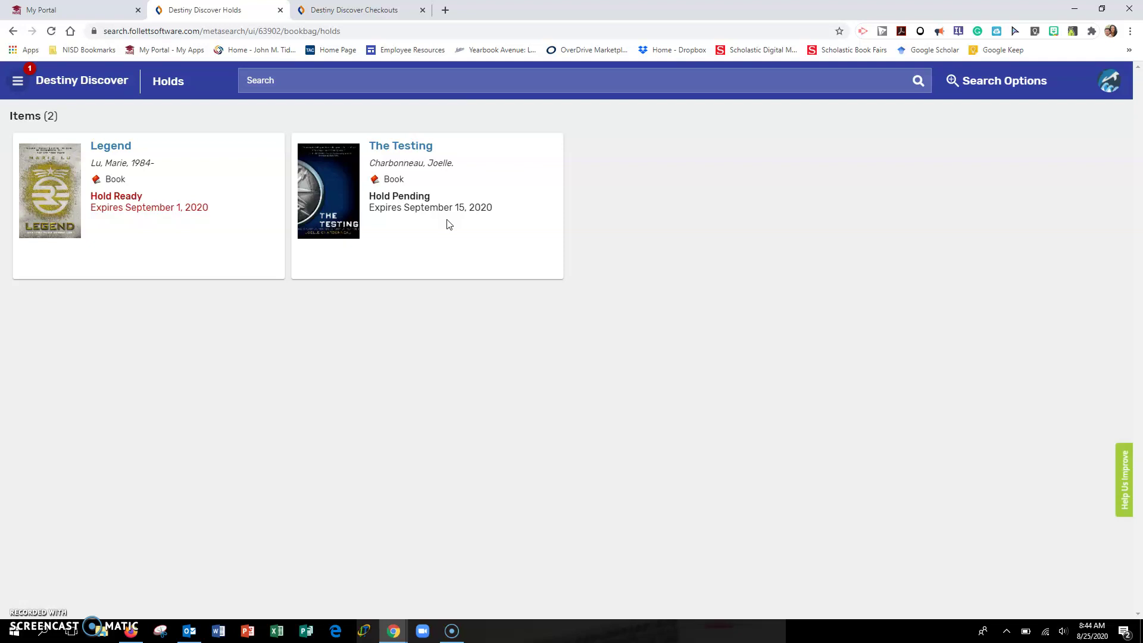
Go to the account's checkouts and open the Follett eBook "Look both ways a tale told in ten" for reading
{"action": "left_click", "coordinate": [13, 86]}
{"action": "left_click", "coordinate": [13, 86]}
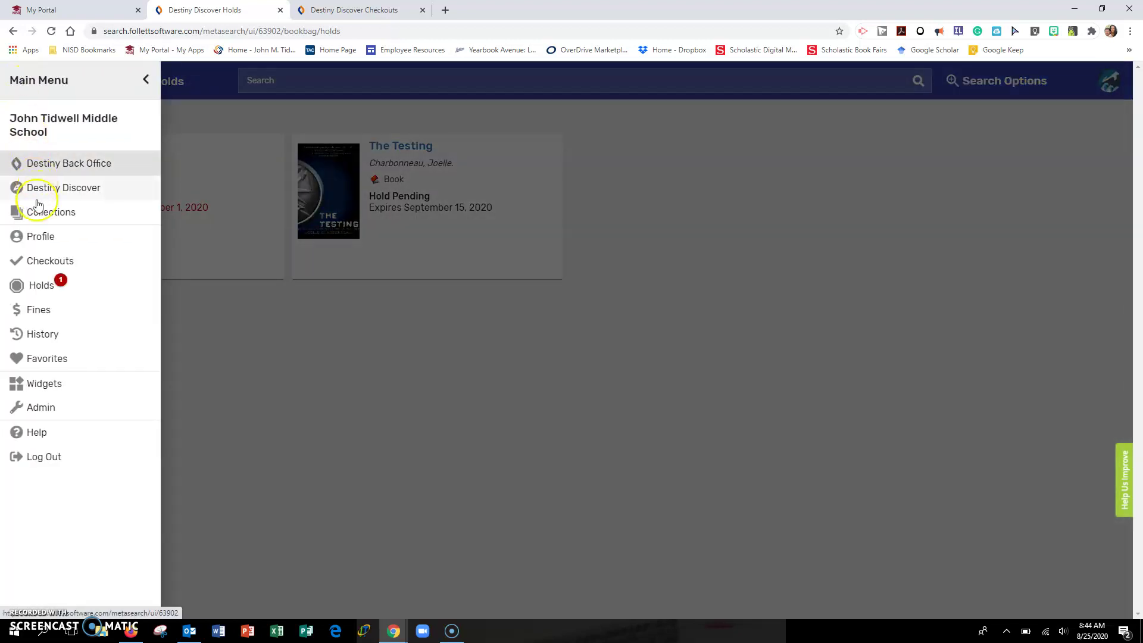
{"action": "left_click", "coordinate": [49, 271]}
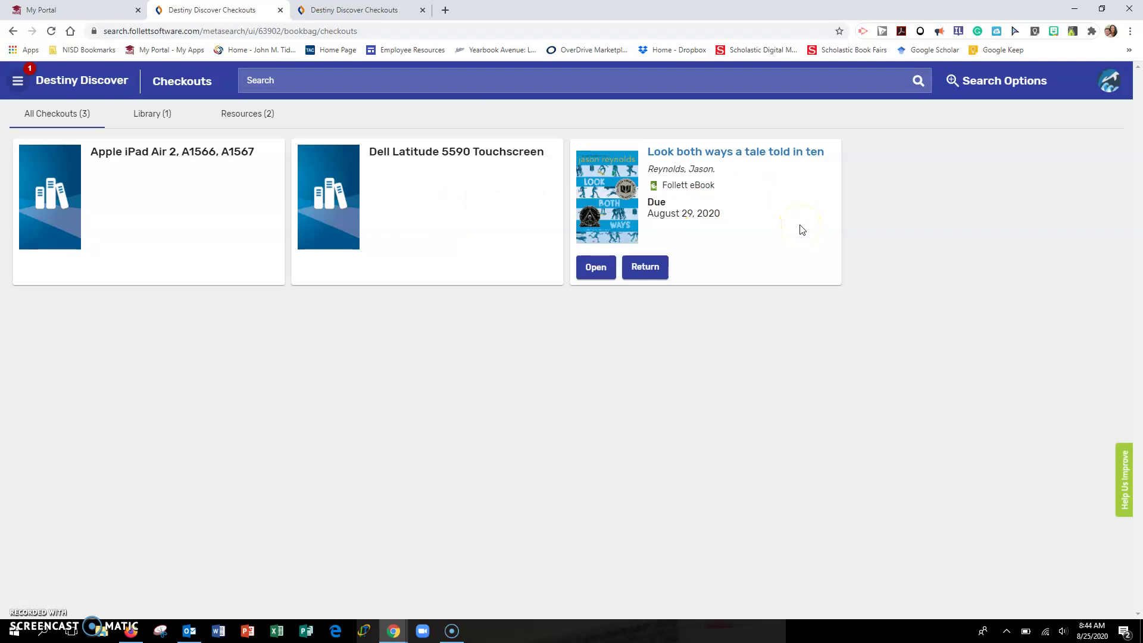
{"action": "left_click", "coordinate": [600, 277]}
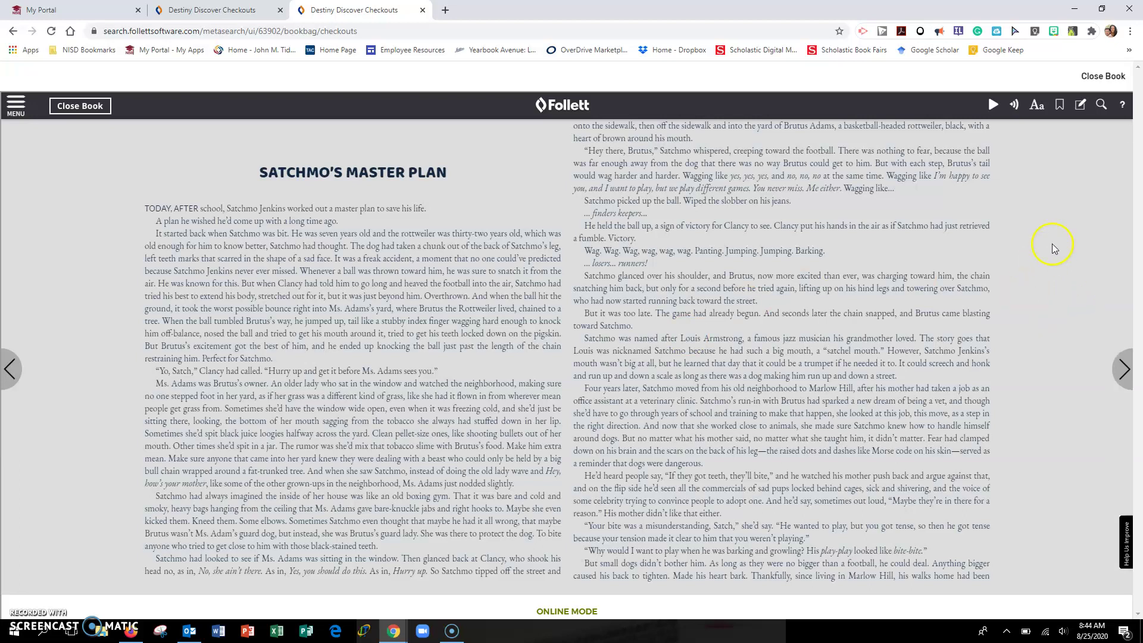
Try a slightly larger font, the single-page layout and the beige theme in the ebook's display options
{"action": "left_click", "coordinate": [1036, 108]}
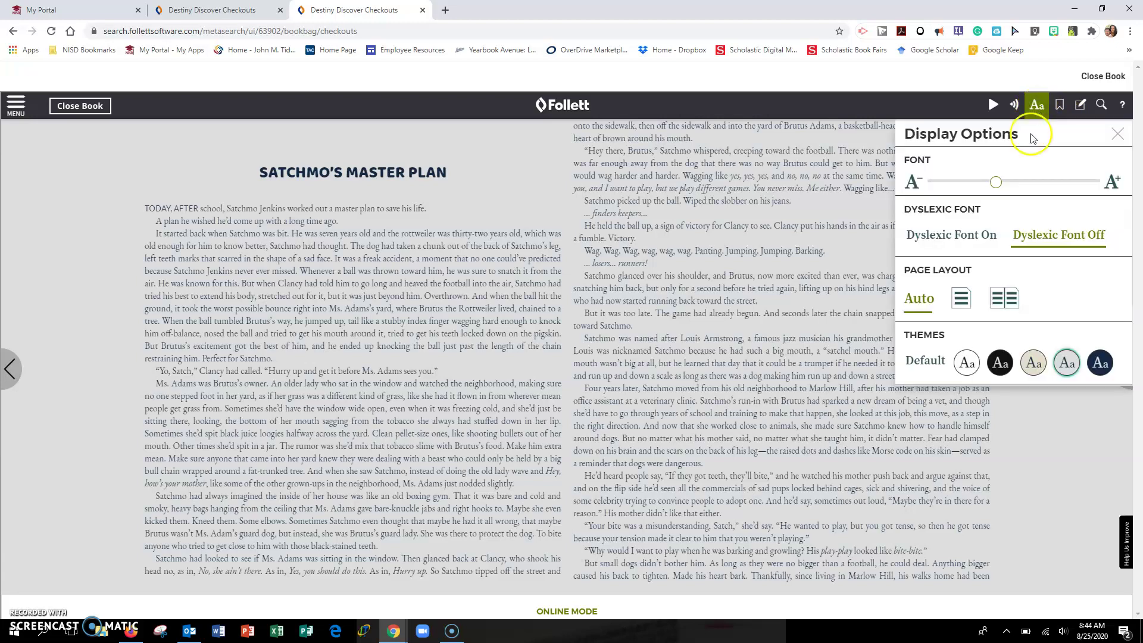
{"action": "left_click_drag", "start_coordinate": [997, 185], "coordinate": [1039, 181]}
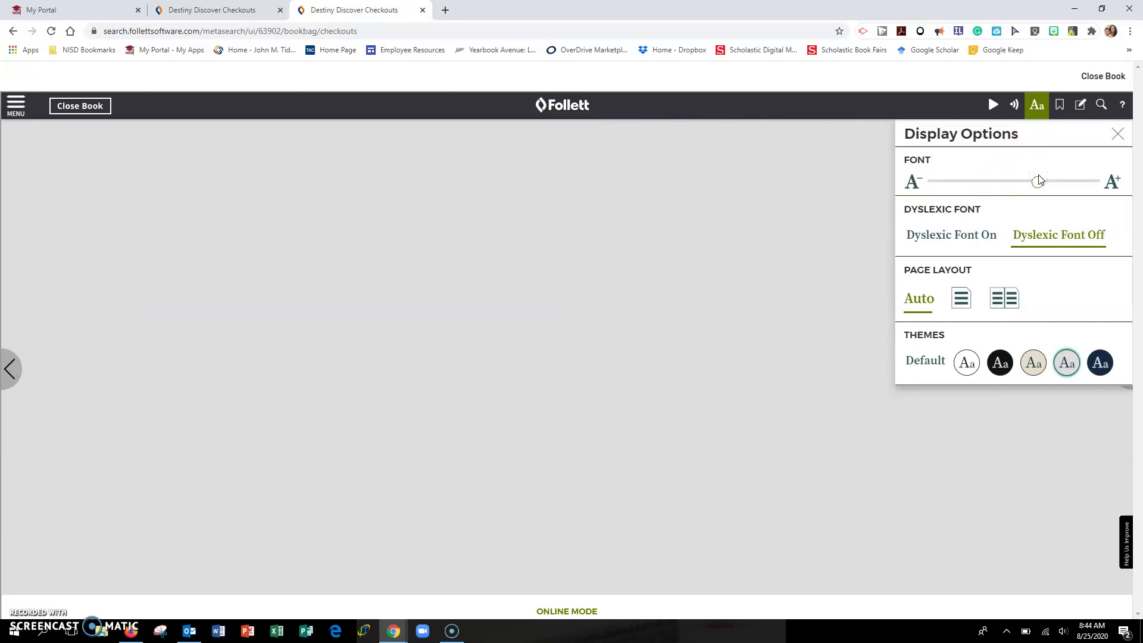
{"action": "left_click", "coordinate": [961, 299]}
{"action": "left_click", "coordinate": [1036, 183]}
{"action": "left_click_drag", "start_coordinate": [1037, 185], "coordinate": [1006, 186]}
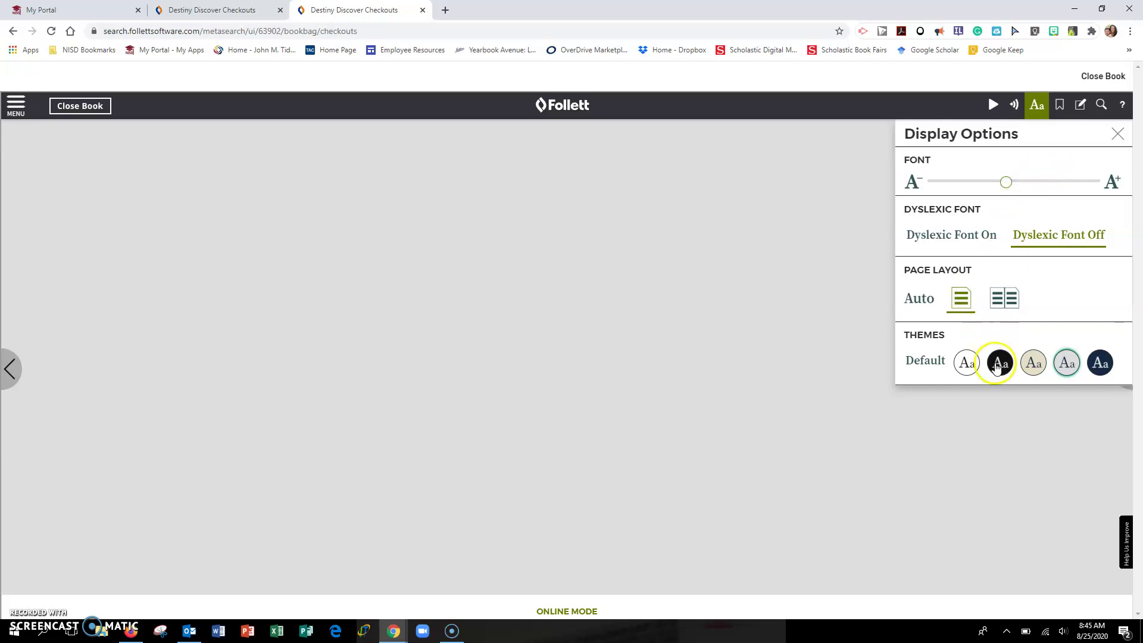
{"action": "left_click", "coordinate": [1034, 375]}
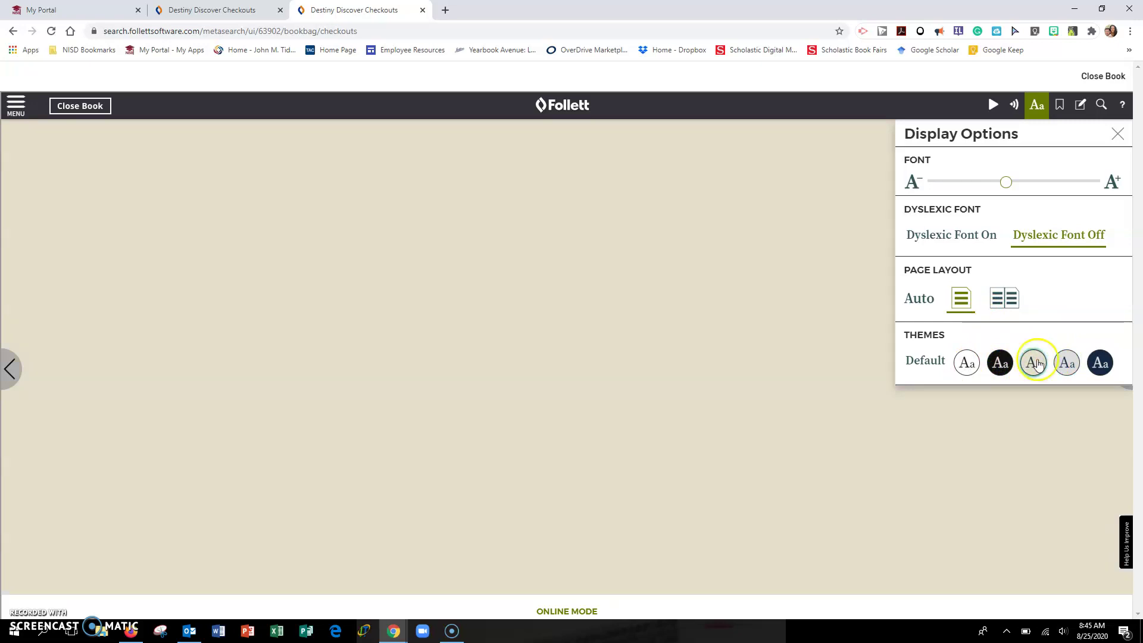
Try to bookmark the page and open the notes and highlights, and close the display options
{"action": "left_click", "coordinate": [1058, 110]}
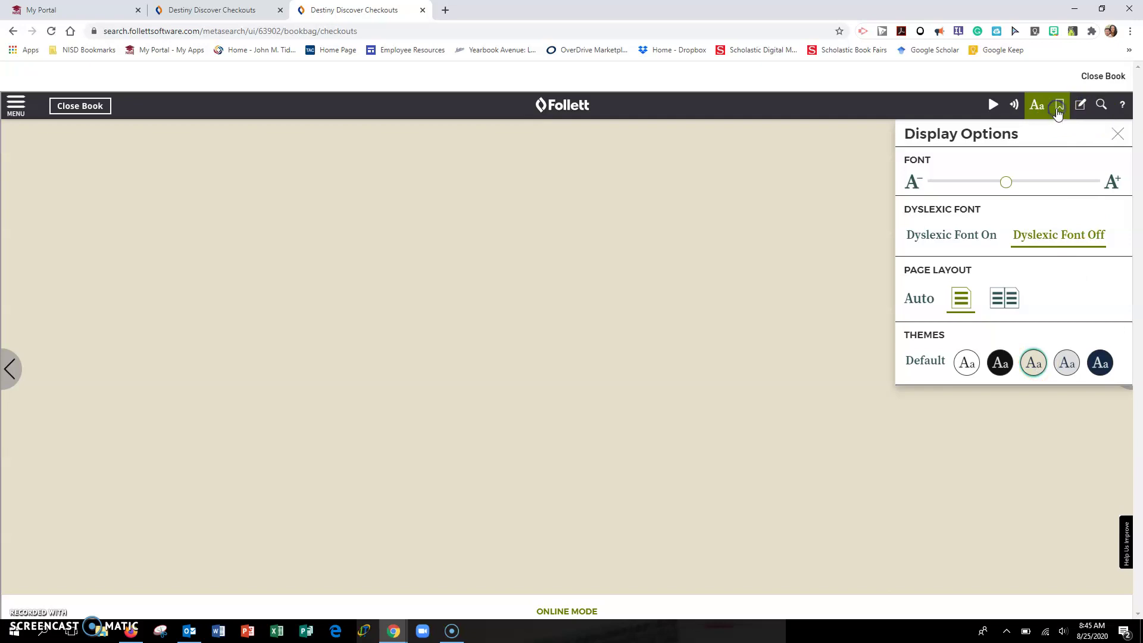
{"action": "left_click", "coordinate": [1078, 107]}
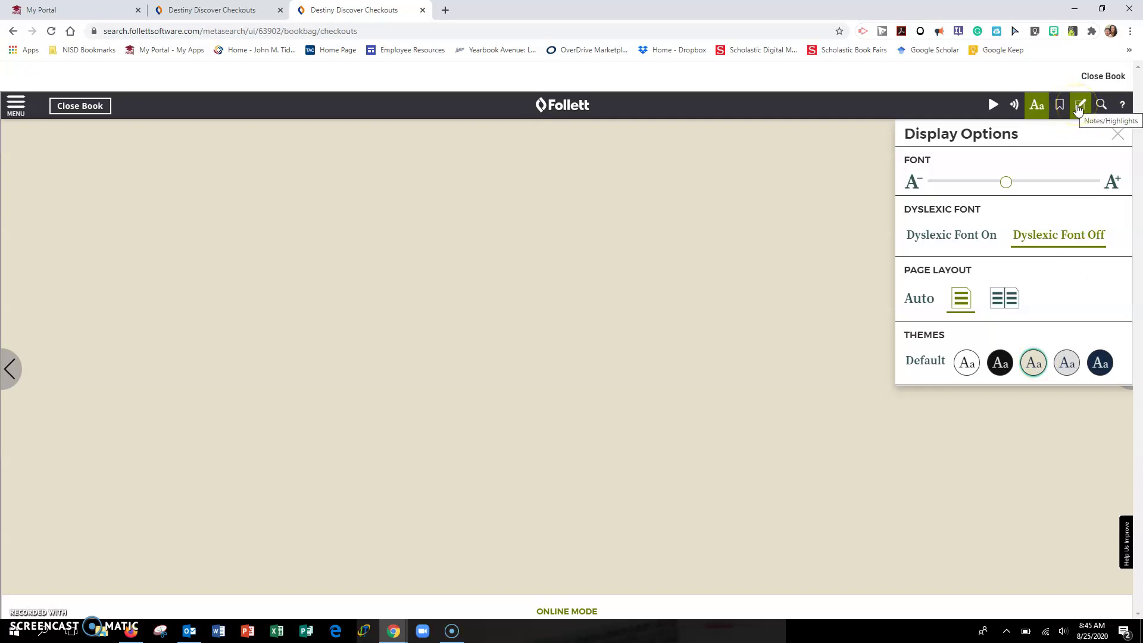
{"action": "left_click", "coordinate": [1078, 107]}
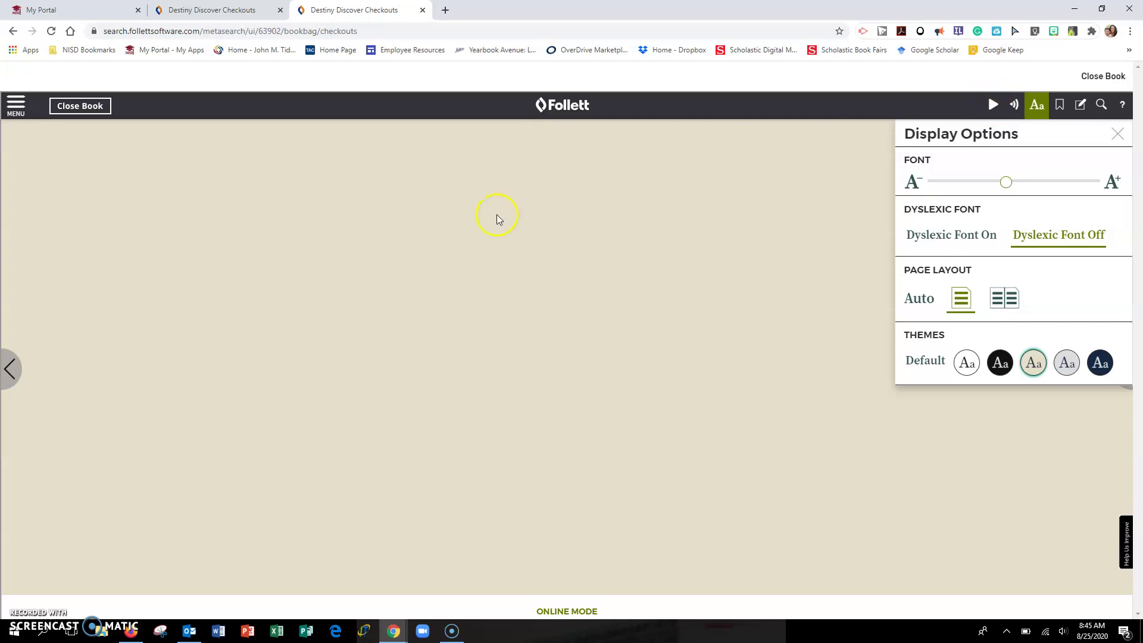
{"action": "left_click", "coordinate": [262, 208]}
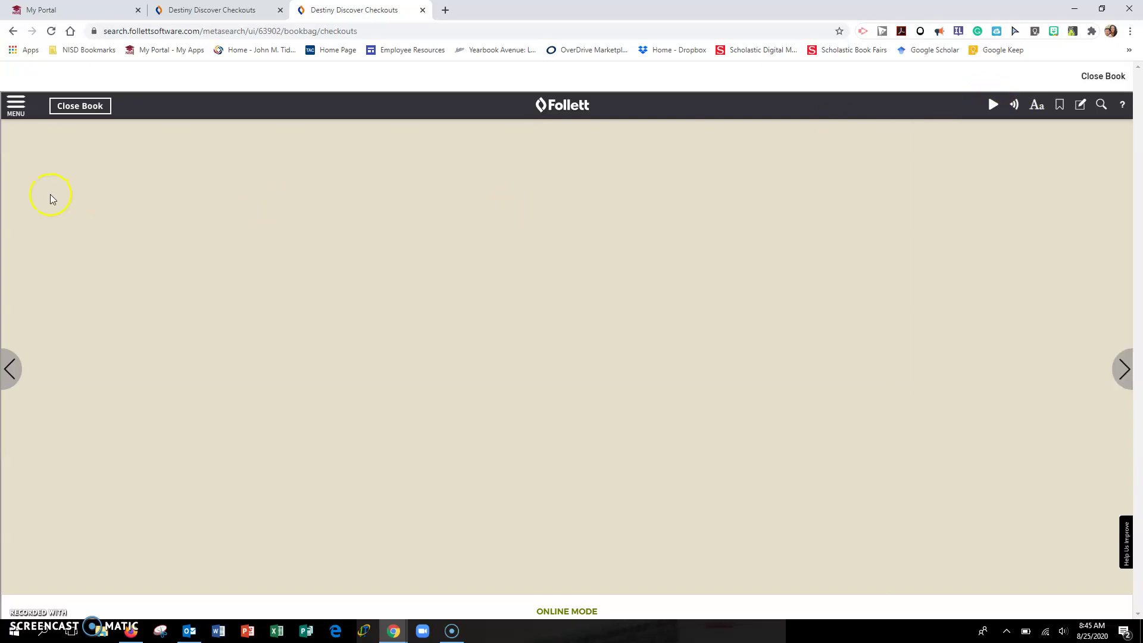
{"action": "left_click", "coordinate": [17, 106]}
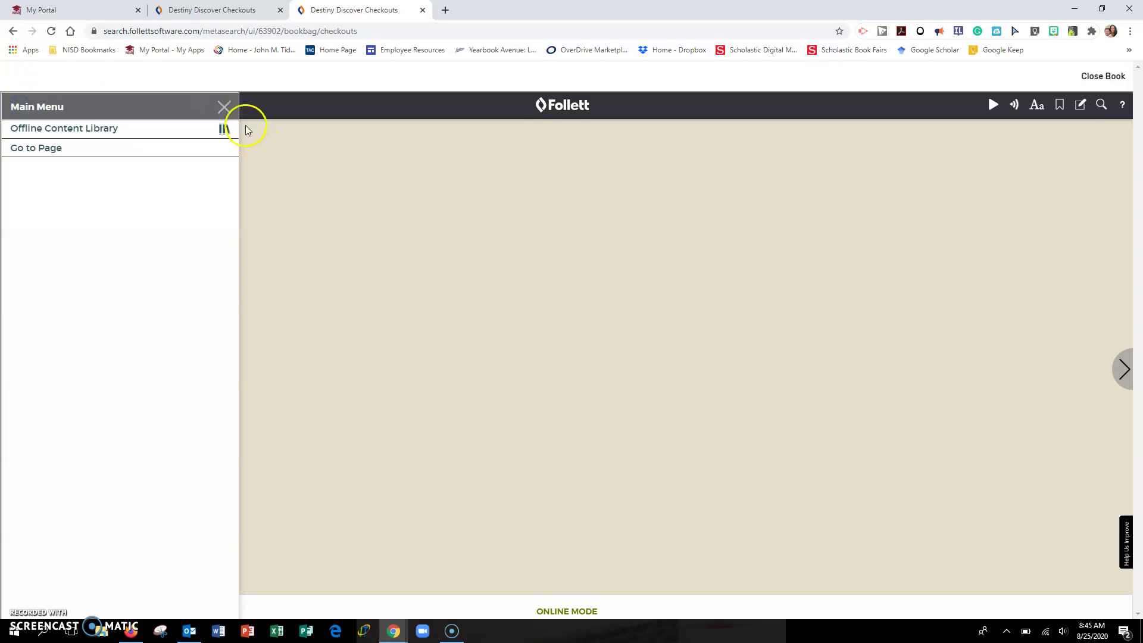
{"action": "left_click", "coordinate": [224, 106]}
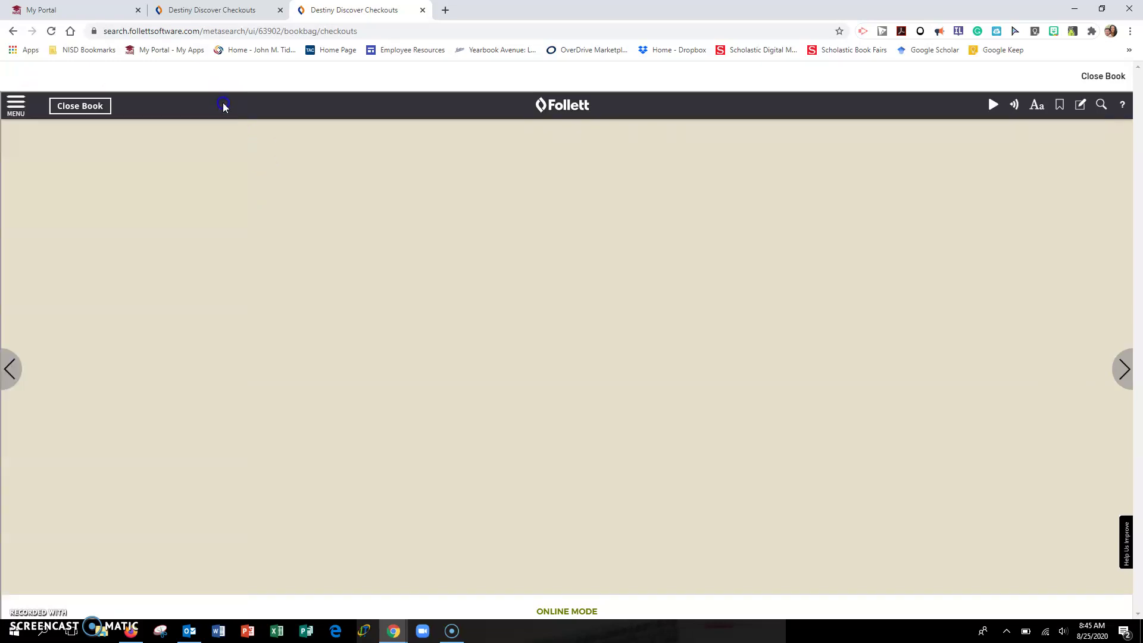
{"action": "left_click", "coordinate": [14, 110]}
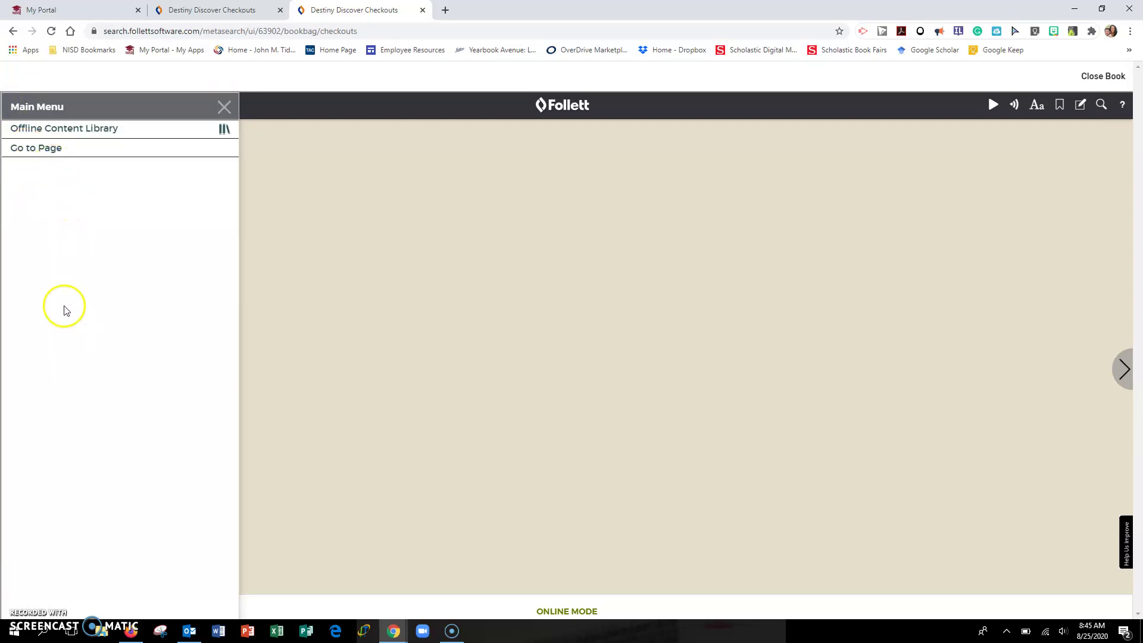
{"action": "left_click", "coordinate": [371, 336]}
Switch to the other open copy of the ebook and go to the first text page of the chapter "Call of Duty"
{"action": "left_click", "coordinate": [226, 13]}
{"action": "mouse_move", "coordinate": [89, 115]}
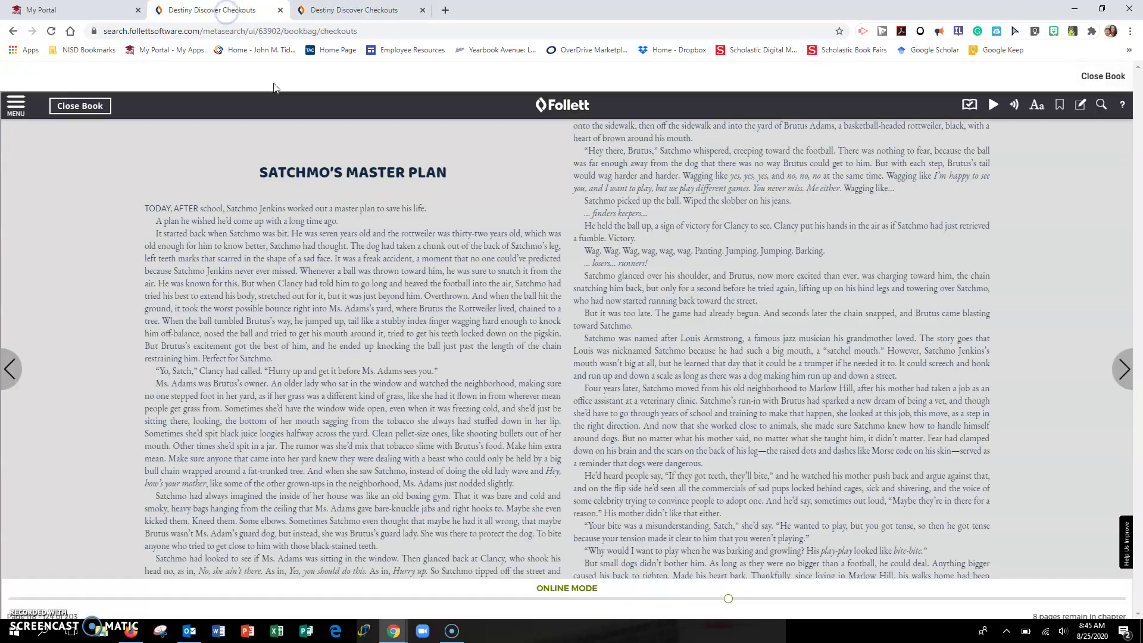
{"action": "left_click", "coordinate": [17, 107]}
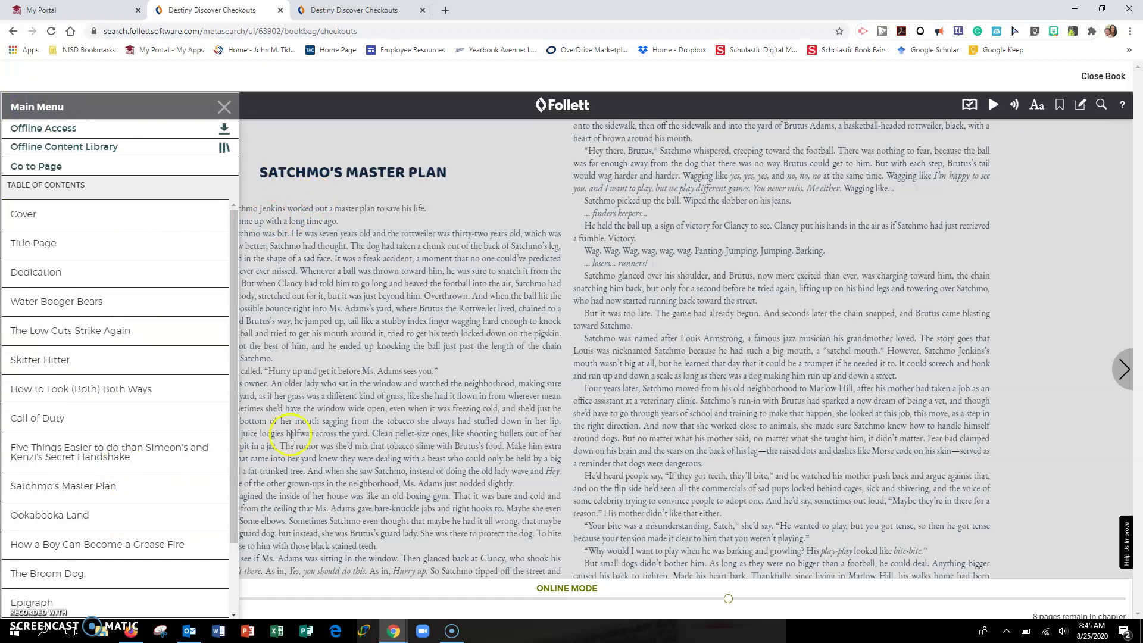
{"action": "left_click", "coordinate": [75, 423]}
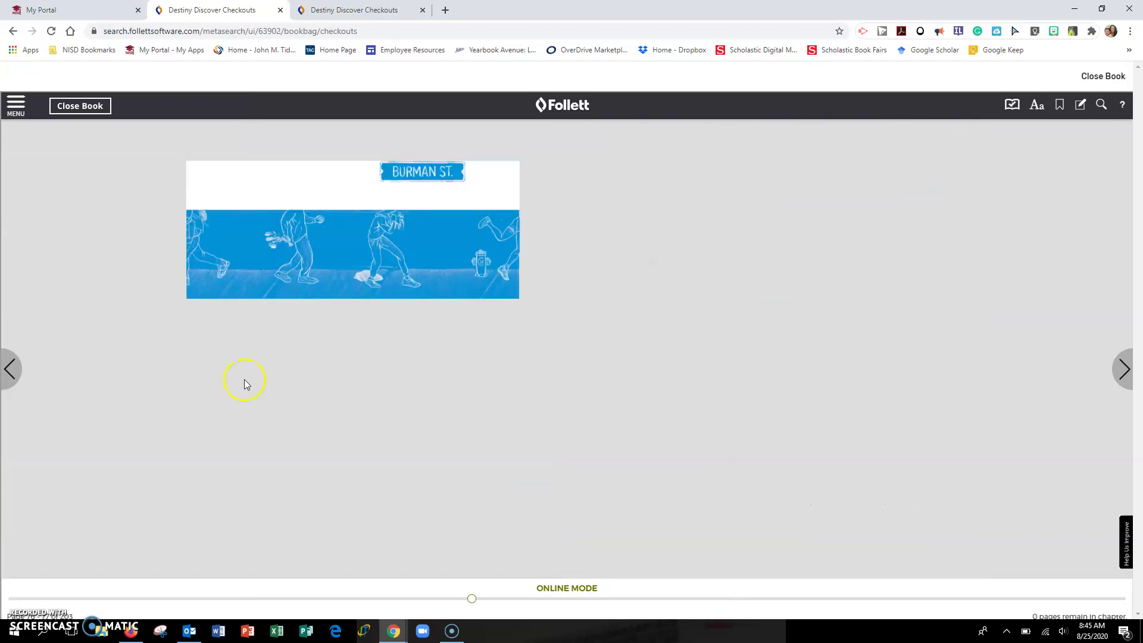
{"action": "left_click", "coordinate": [1124, 369]}
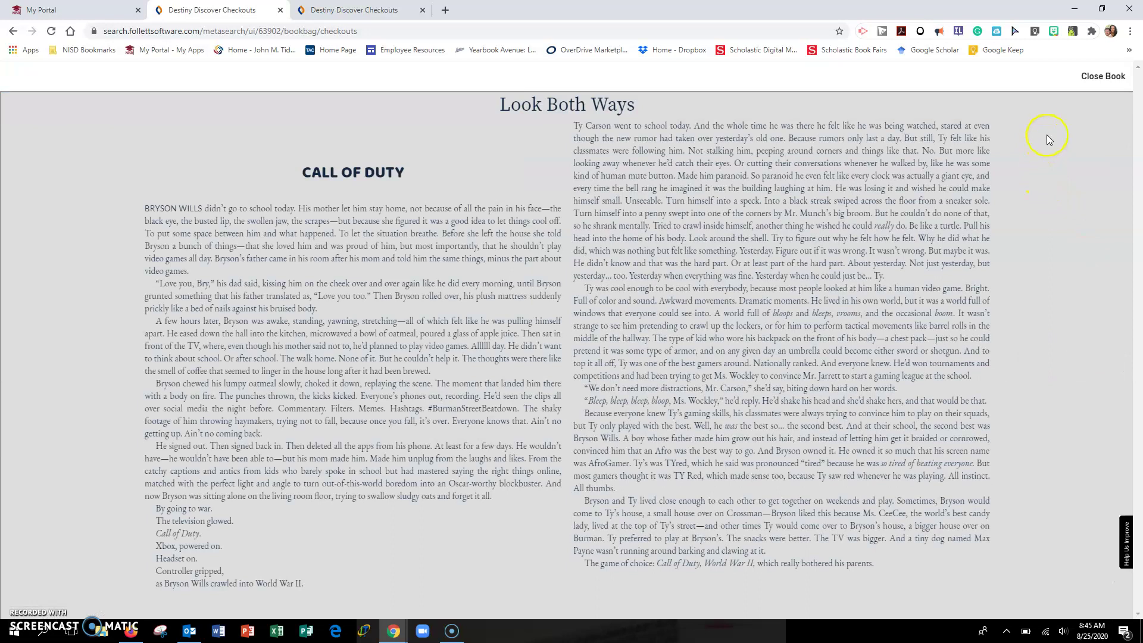
Set the ebook's display to a single-page layout with the beige theme and a larger font
{"action": "left_click", "coordinate": [1037, 105]}
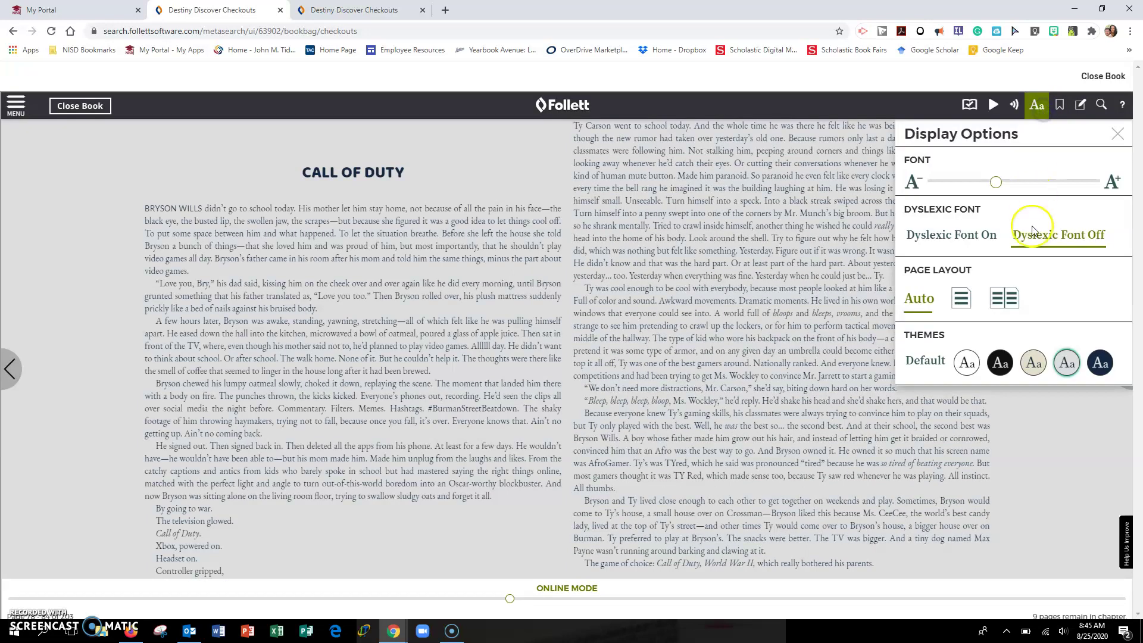
{"action": "left_click", "coordinate": [955, 301]}
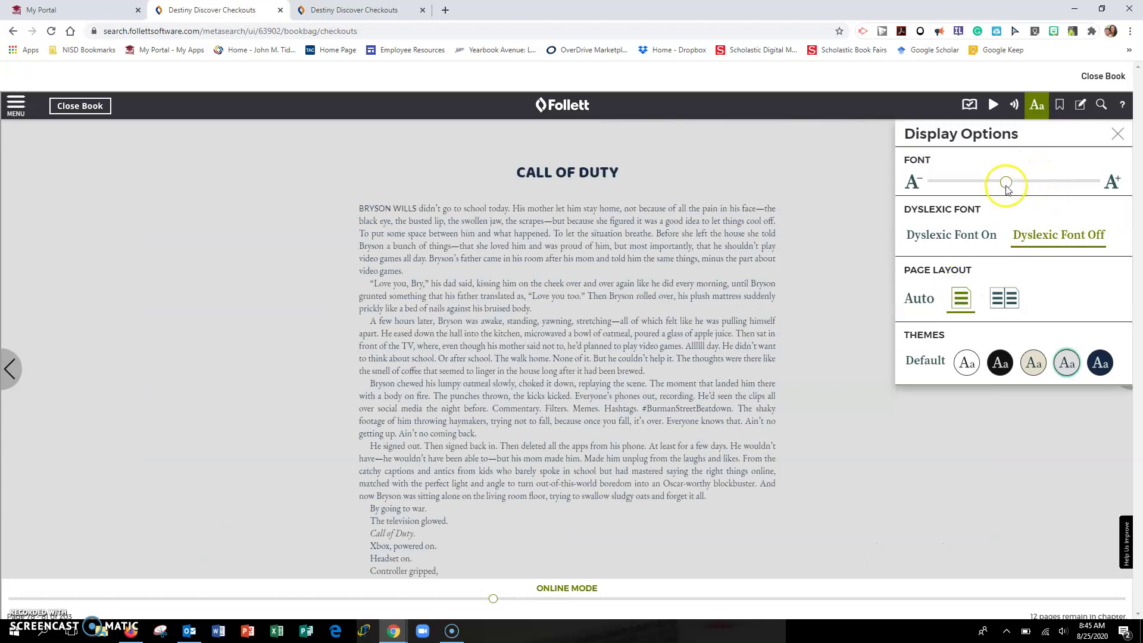
{"action": "left_click", "coordinate": [1017, 337]}
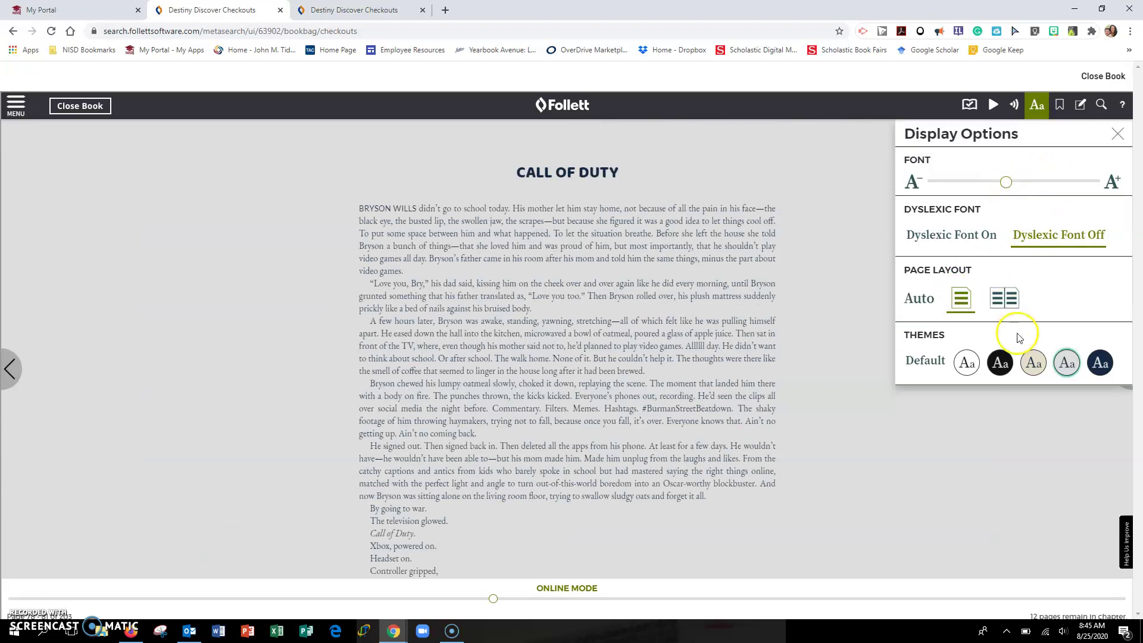
{"action": "left_click", "coordinate": [1033, 363]}
{"action": "left_click_drag", "start_coordinate": [1005, 181], "coordinate": [1058, 182]}
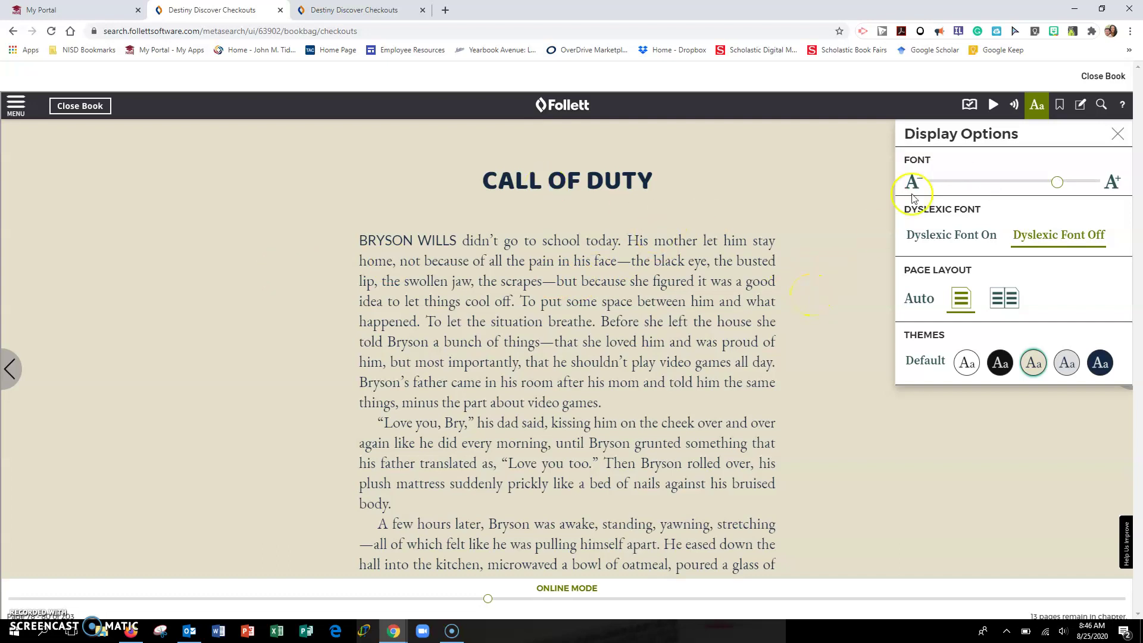
Close the ebook and review the account's Holds page and Checkouts page
{"action": "left_click", "coordinate": [1103, 76]}
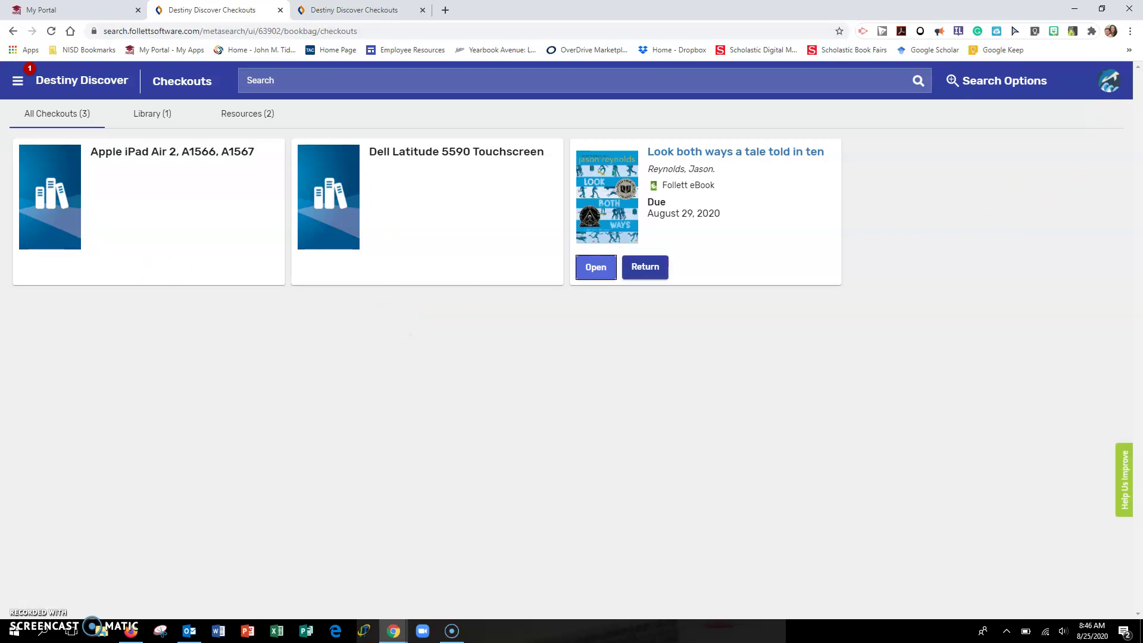
{"action": "left_click", "coordinate": [17, 85]}
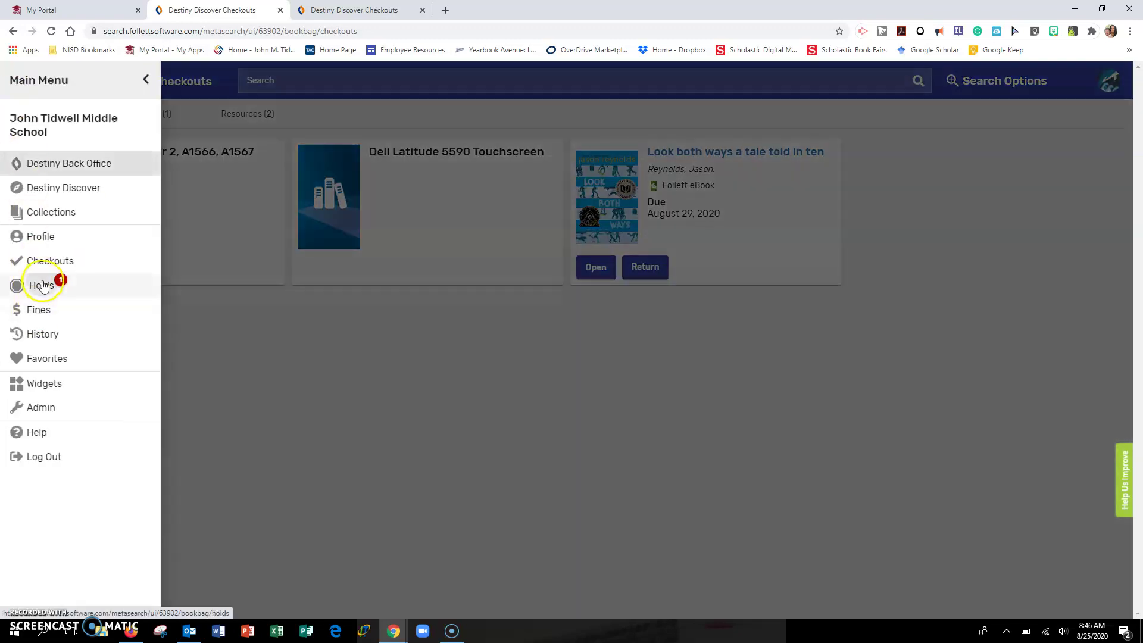
{"action": "left_click", "coordinate": [42, 286]}
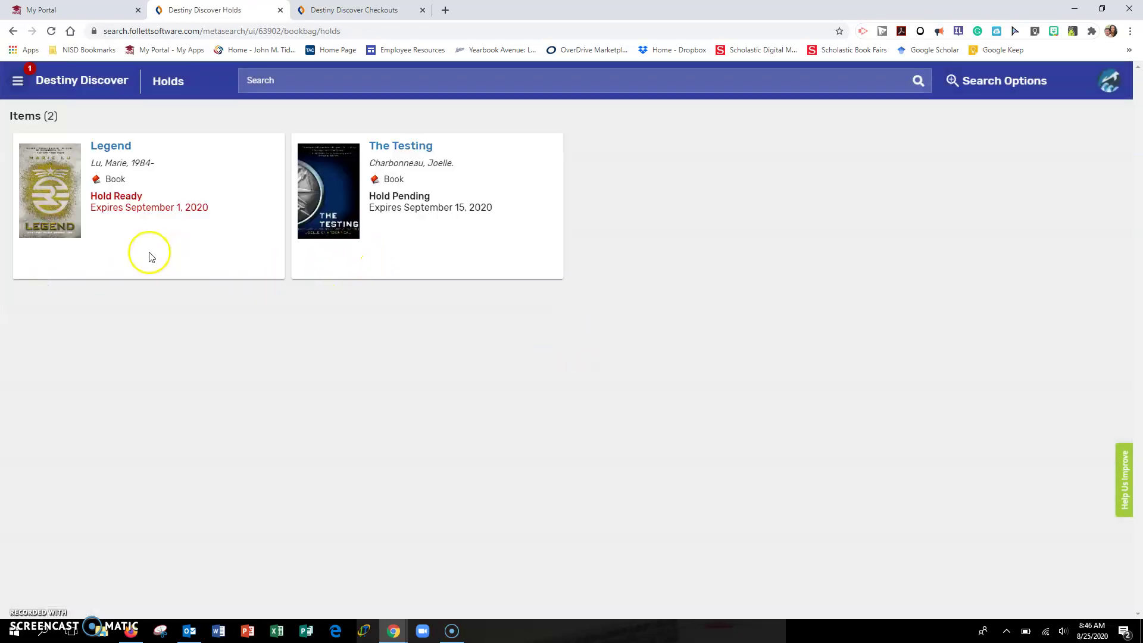
{"action": "left_click", "coordinate": [18, 85]}
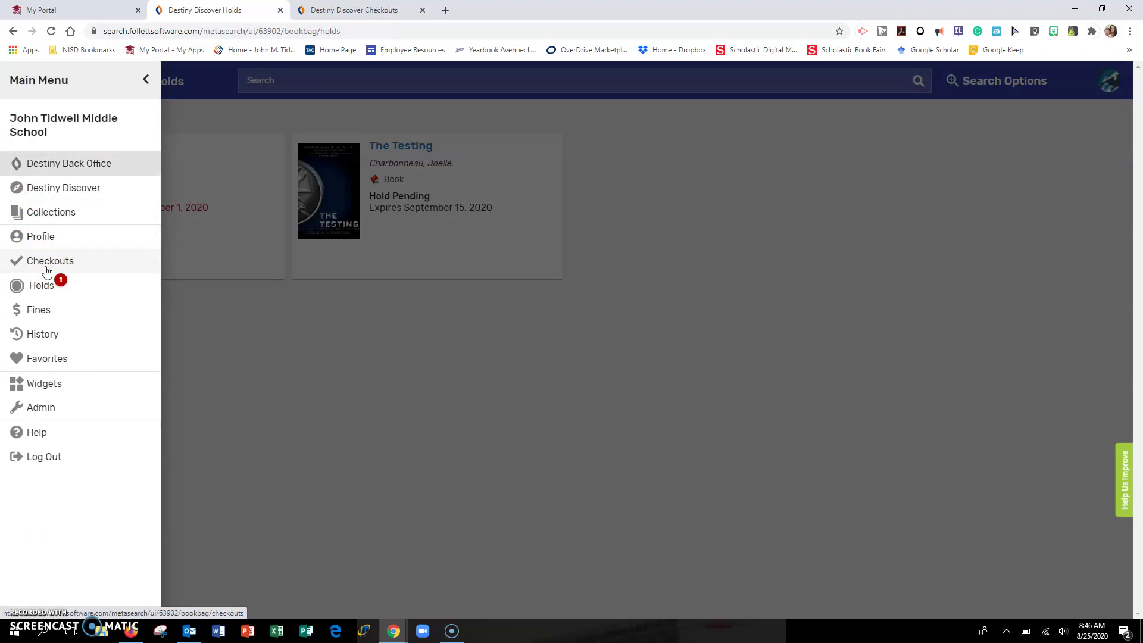
{"action": "left_click", "coordinate": [47, 267]}
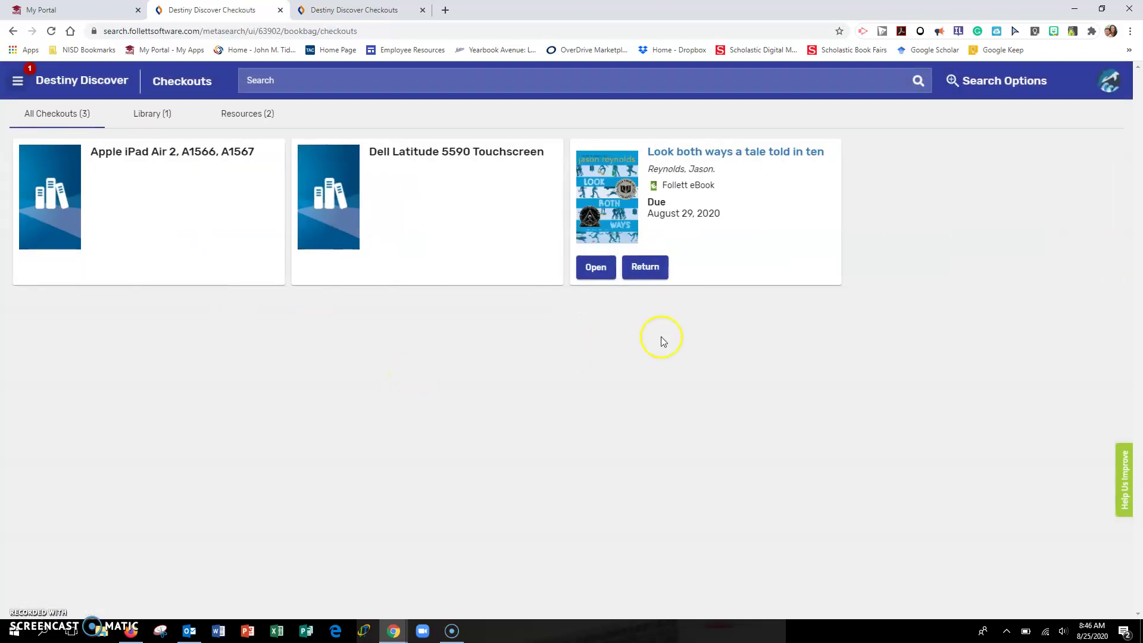